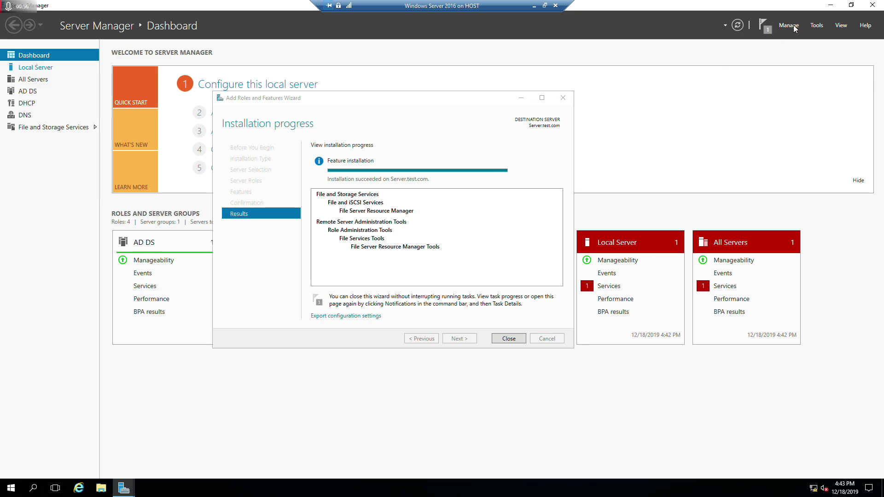
Step: Check the role services under File and iSCSI Services in the Add Roles and Features Wizard, then cancel the wizard
{"action": "left_click", "coordinate": [789, 25]}
{"action": "left_click", "coordinate": [795, 37]}
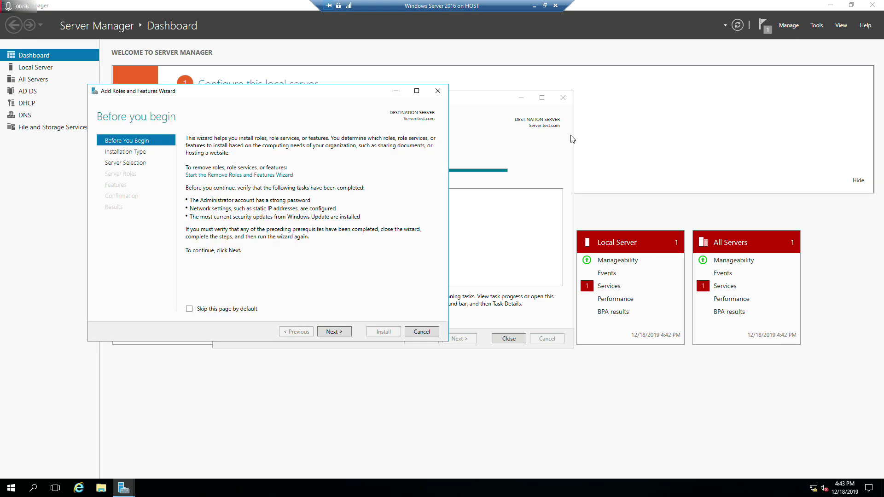
{"action": "left_click", "coordinate": [340, 334]}
{"action": "left_click", "coordinate": [340, 334]}
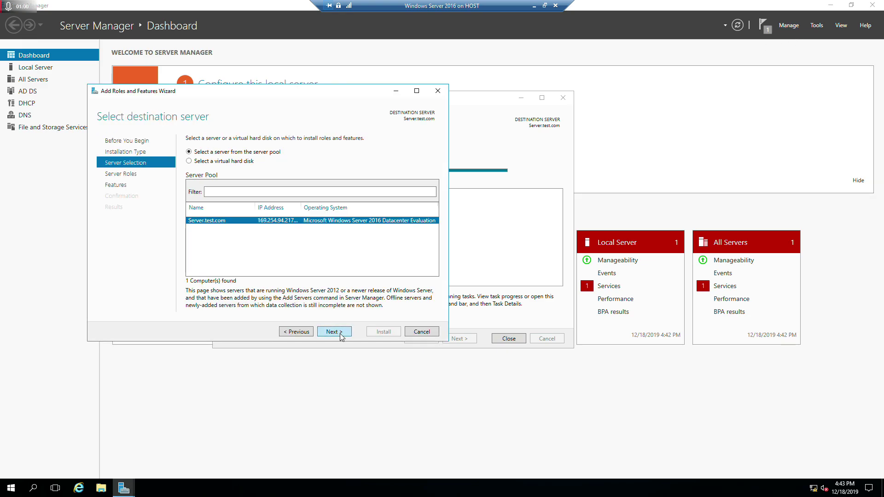
{"action": "left_click", "coordinate": [342, 335]}
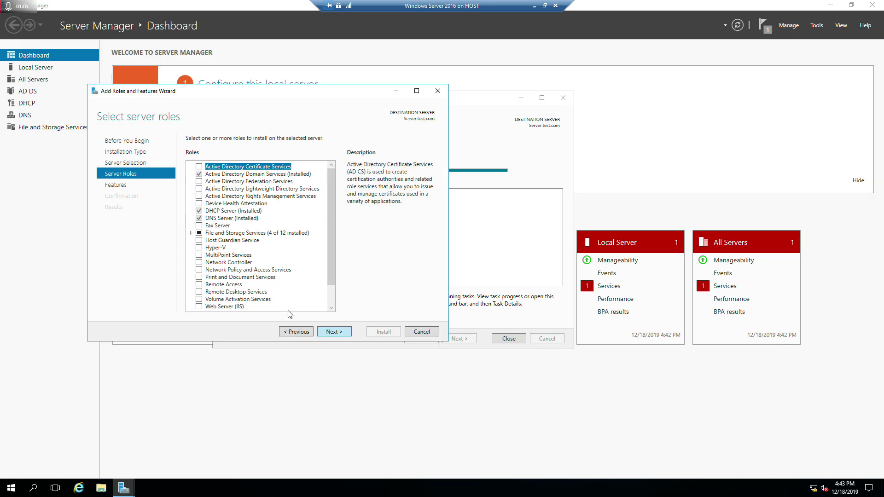
{"action": "left_click", "coordinate": [192, 233]}
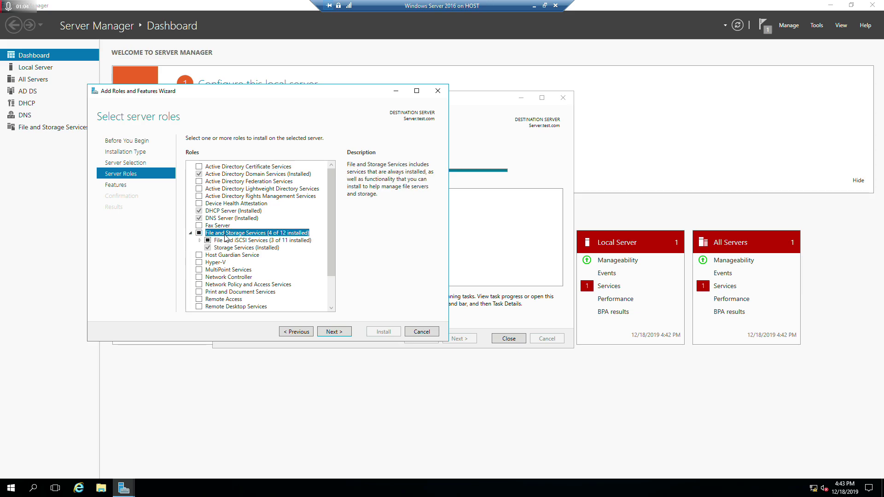
{"action": "left_click", "coordinate": [199, 241]}
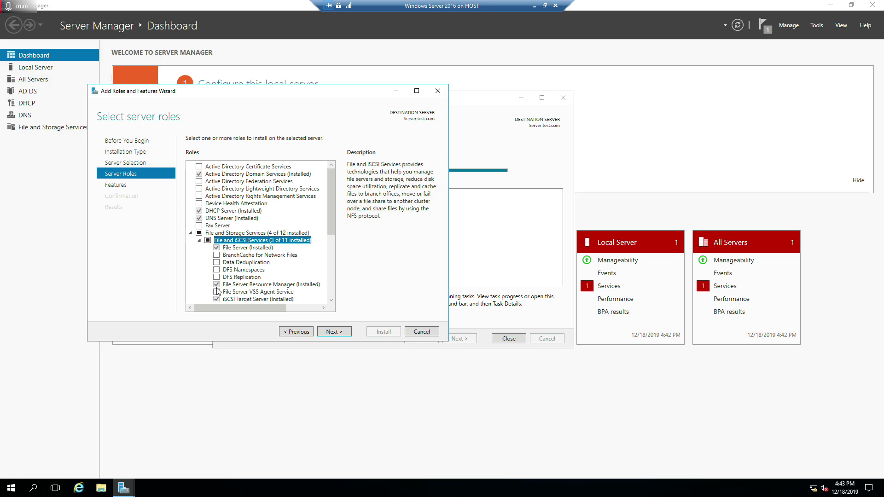
{"action": "left_click", "coordinate": [431, 333]}
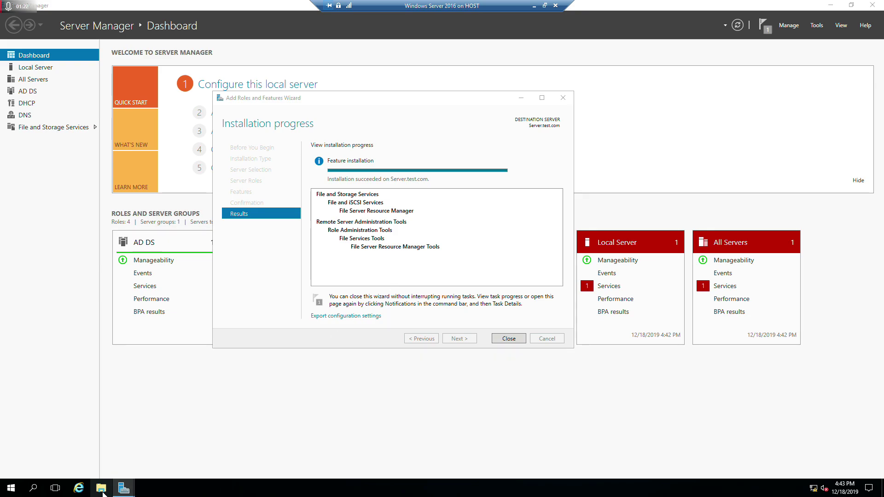
Step: Browse to Local Disk (C:) in File Explorer and check the file type of New Text Document in its properties
{"action": "key", "text": "super+e"}
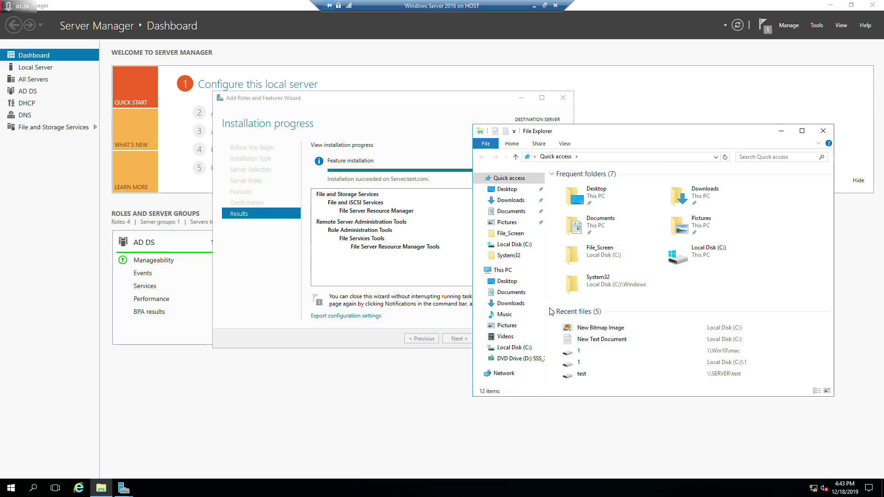
{"action": "left_click", "coordinate": [523, 348]}
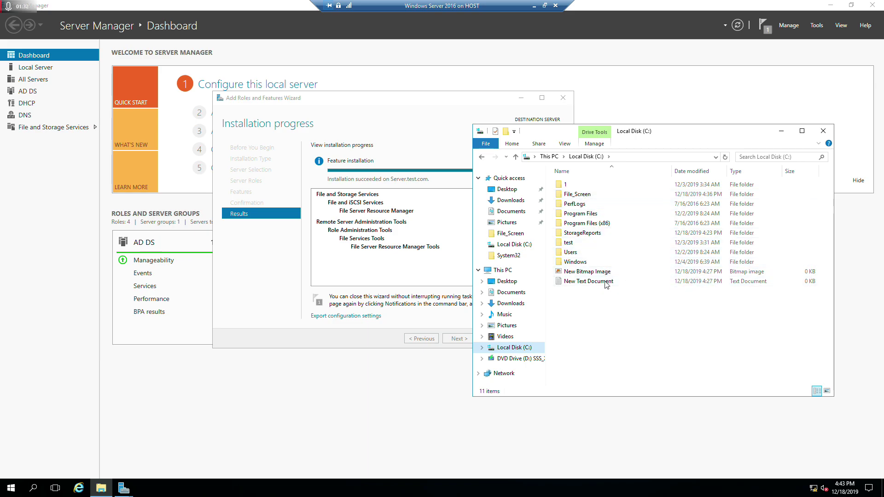
{"action": "left_click", "coordinate": [593, 275]}
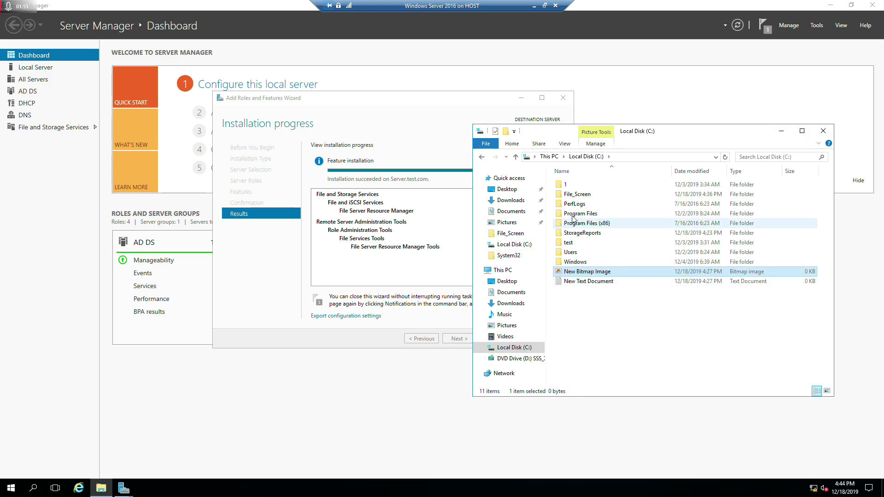
{"action": "left_click", "coordinate": [607, 284]}
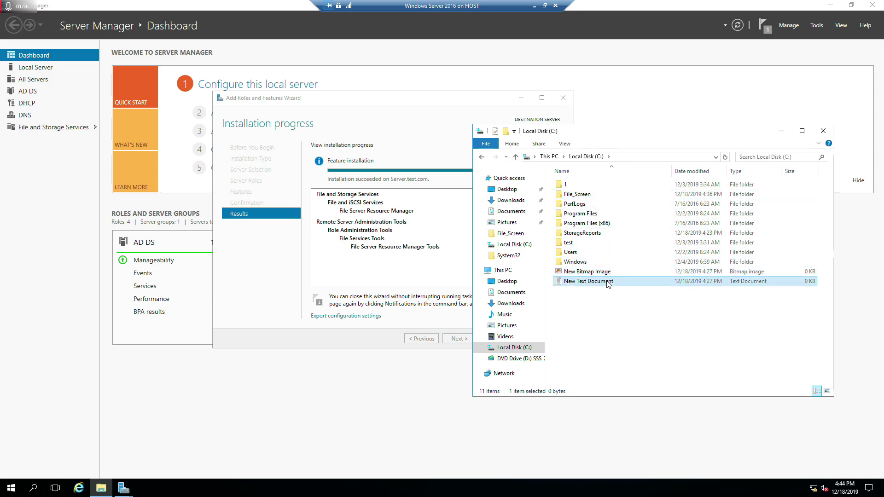
{"action": "right_click", "coordinate": [608, 284]}
{"action": "left_click", "coordinate": [659, 421]}
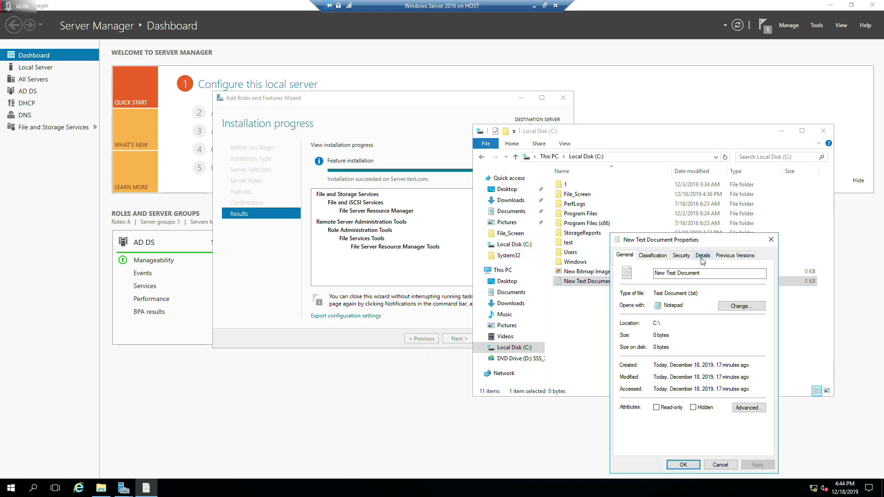
{"action": "left_click", "coordinate": [770, 240]}
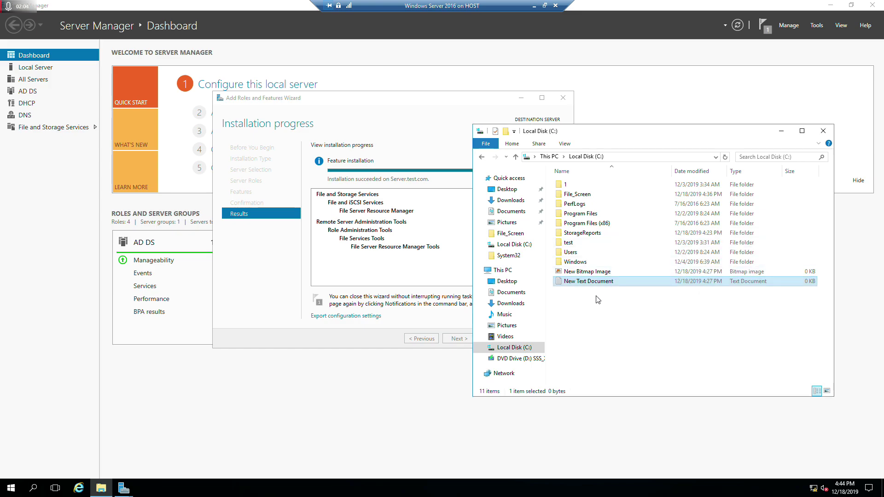
Step: Move New Bitmap Image and New Text Document from Local Disk (C:) into the File_Screen folder
{"action": "left_click_drag", "start_coordinate": [611, 299], "coordinate": [590, 275]}
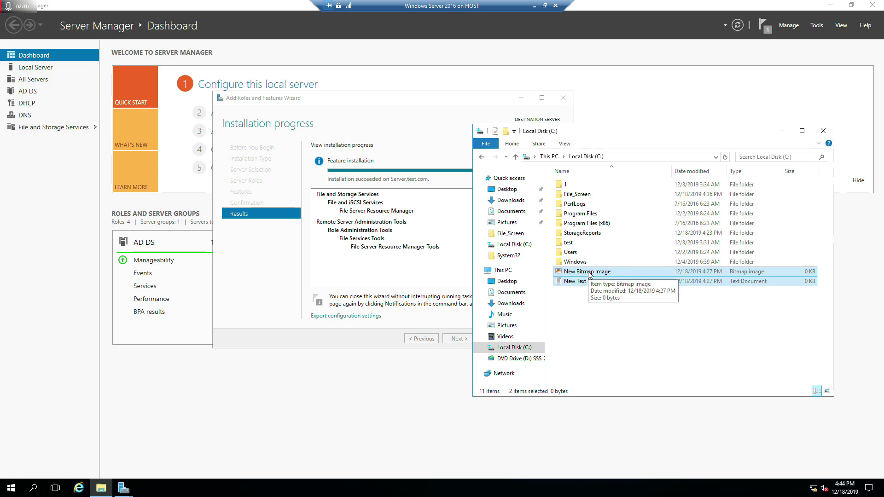
{"action": "left_click_drag", "start_coordinate": [590, 275], "coordinate": [606, 199]}
{"action": "left_click", "coordinate": [588, 197]}
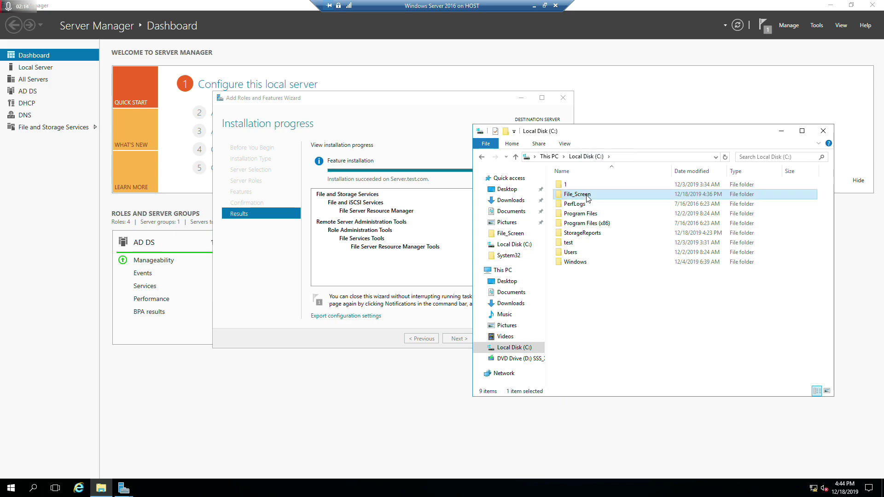
Step: Move New Bitmap Image and New Text Document out of the File_Screen folder back to the root of Local Disk (C:)
{"action": "double_click", "coordinate": [593, 199]}
{"action": "left_click_drag", "start_coordinate": [611, 233], "coordinate": [589, 184]}
{"action": "right_click", "coordinate": [600, 194]}
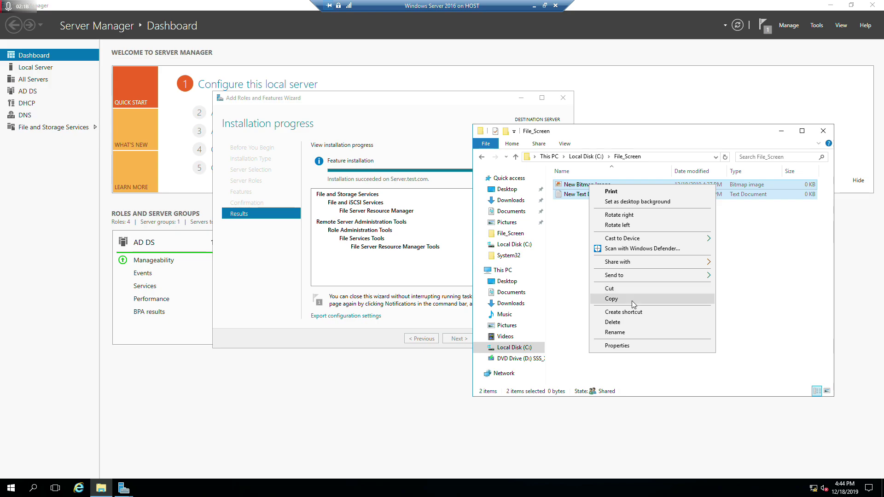
{"action": "left_click", "coordinate": [626, 288]}
{"action": "left_click", "coordinate": [516, 156]}
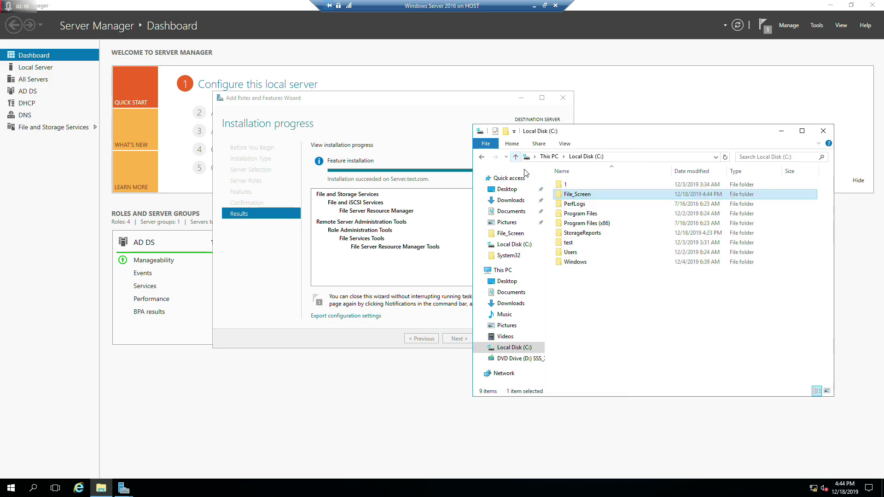
{"action": "right_click", "coordinate": [627, 307]}
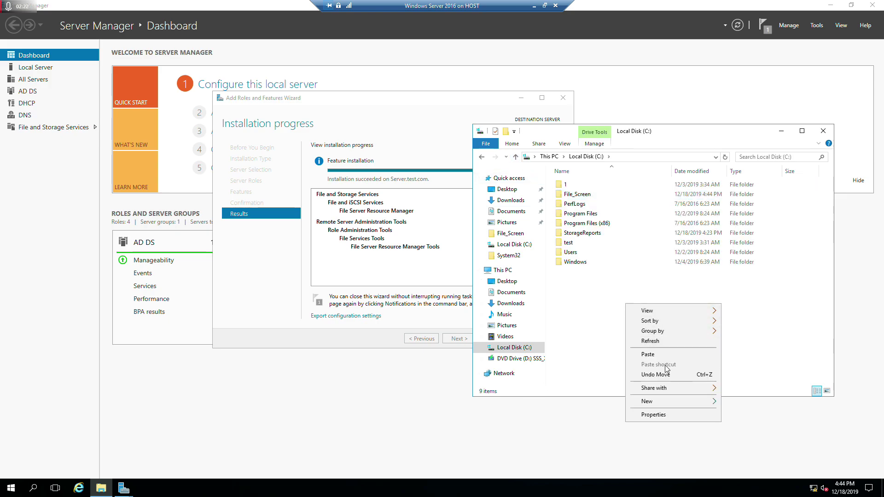
{"action": "left_click", "coordinate": [667, 355]}
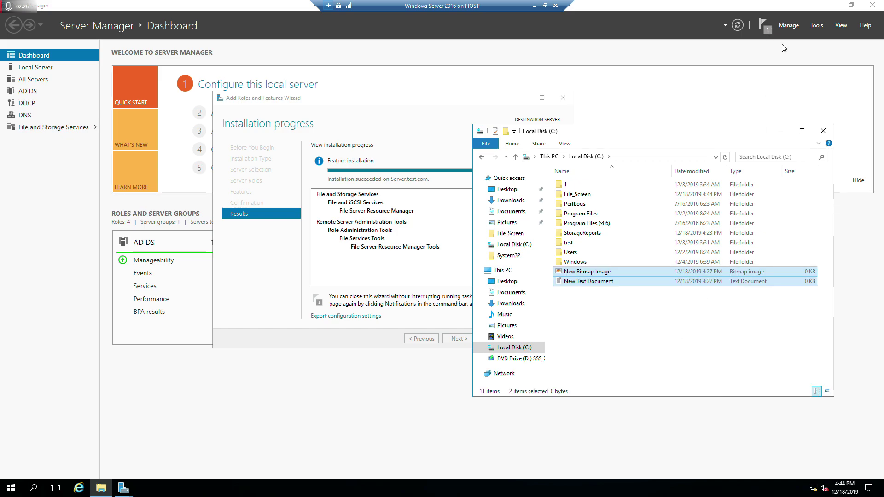
Step: Open File Server Resource Manager from Server Manager and display the File Groups under File Screening Management
{"action": "left_click", "coordinate": [816, 25]}
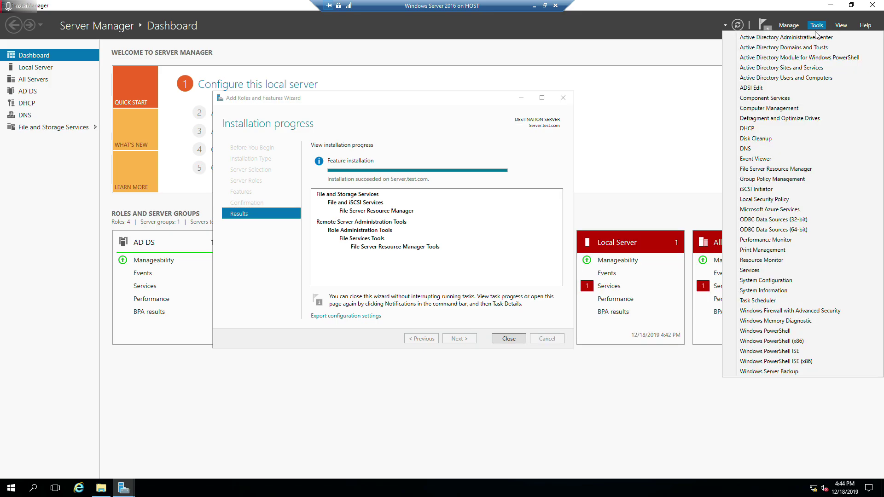
{"action": "left_click", "coordinate": [760, 169]}
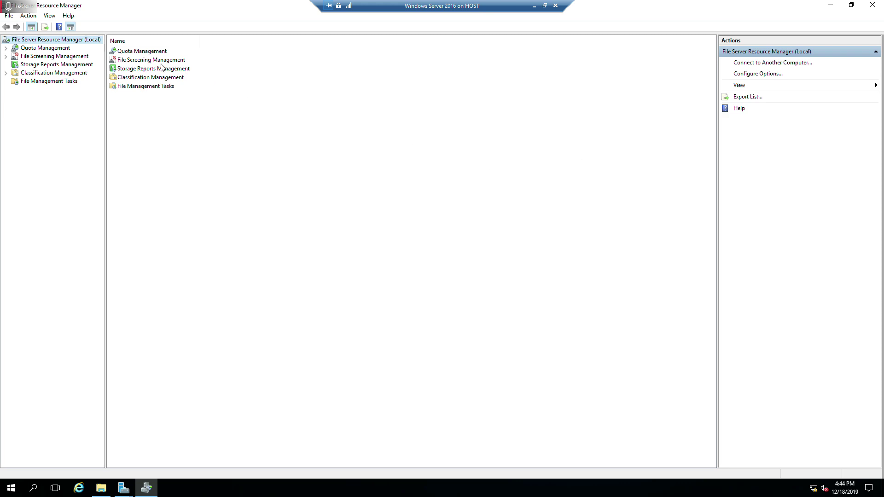
{"action": "double_click", "coordinate": [136, 60]}
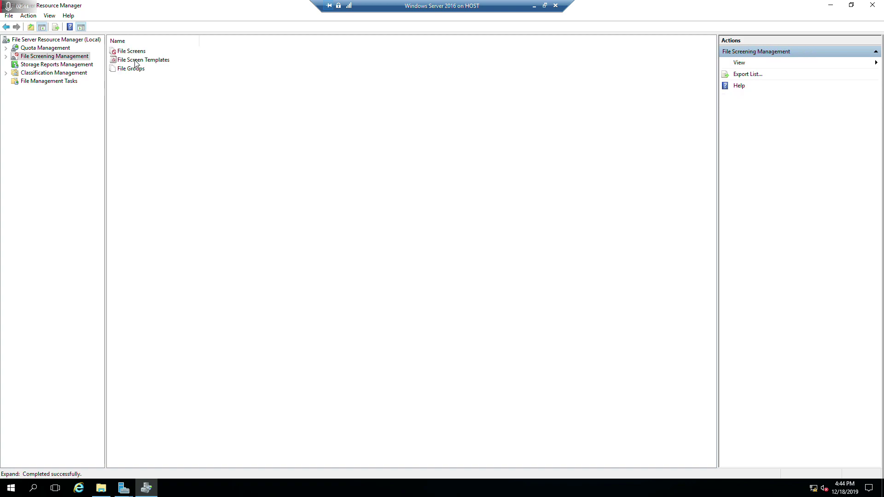
{"action": "left_click", "coordinate": [135, 70]}
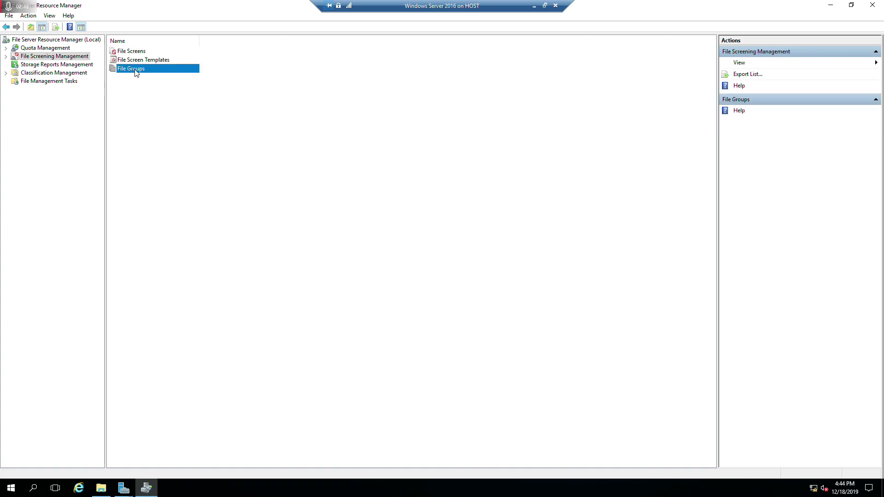
{"action": "double_click", "coordinate": [135, 69]}
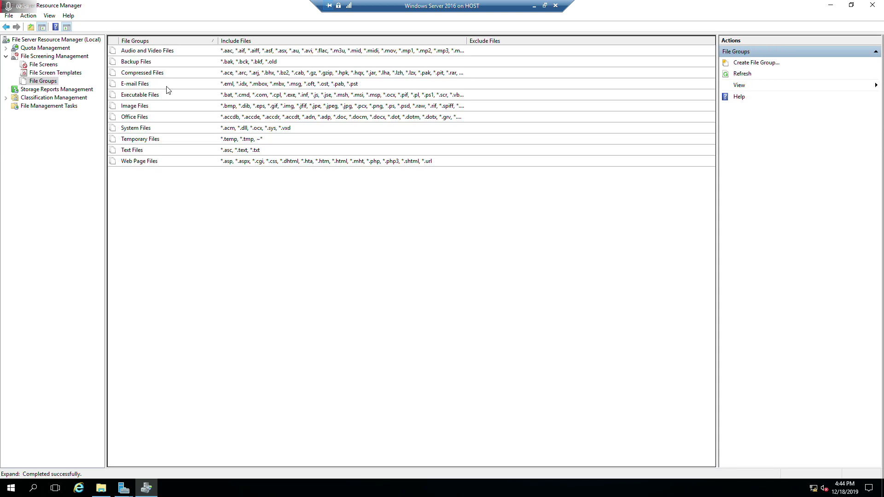
Step: Start a new file group named test and add *.bmp to its files to include
{"action": "right_click", "coordinate": [224, 206]}
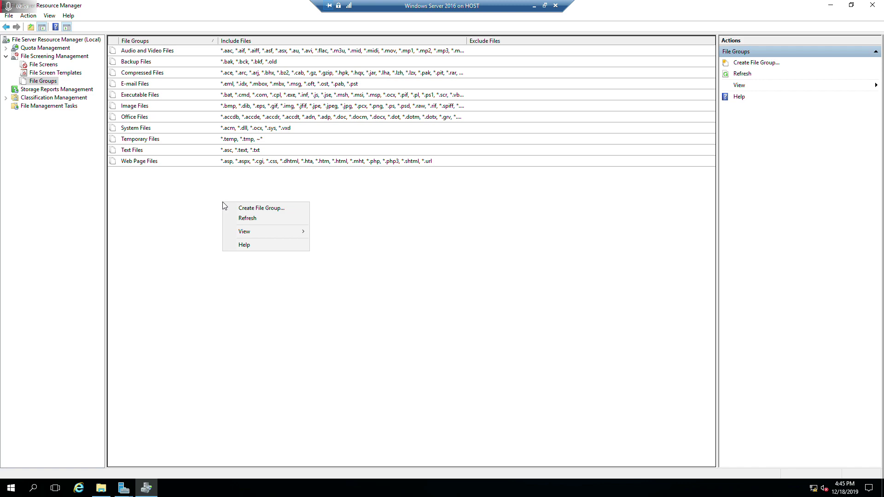
{"action": "left_click", "coordinate": [291, 208]}
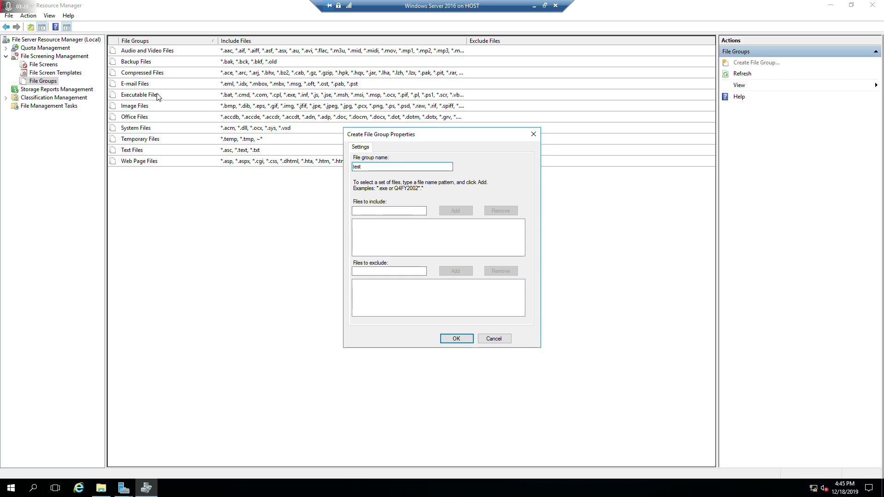
{"action": "left_click", "coordinate": [395, 210]}
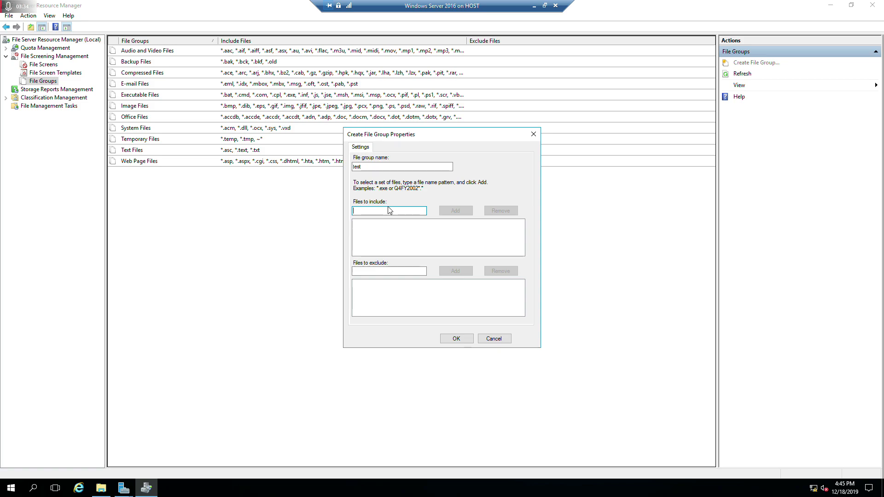
{"action": "type", "text": "*"}
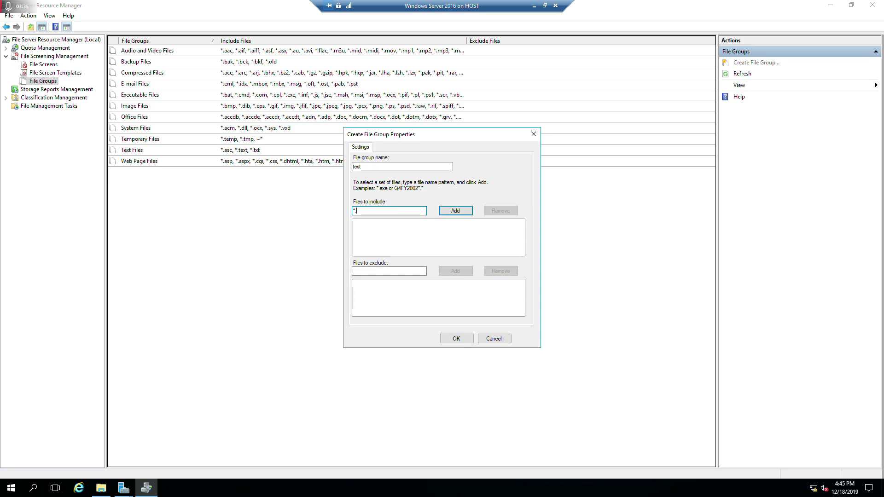
{"action": "type", "text": ".bmp"}
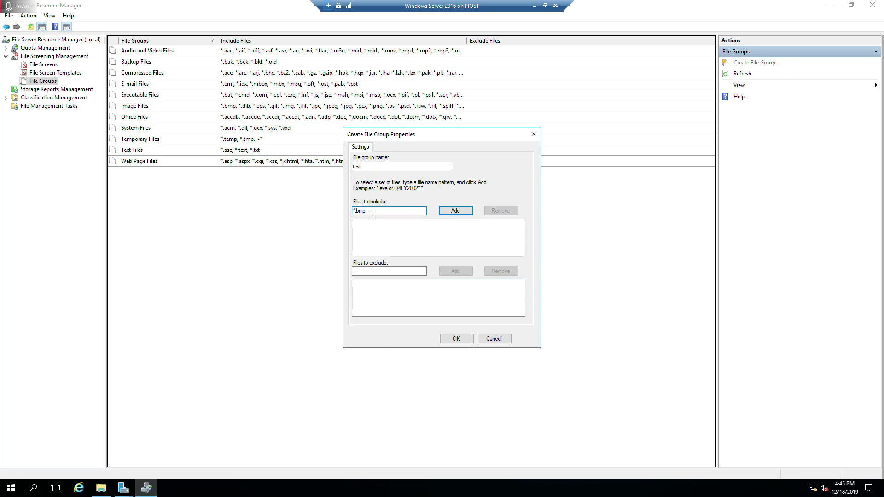
{"action": "left_click", "coordinate": [461, 214]}
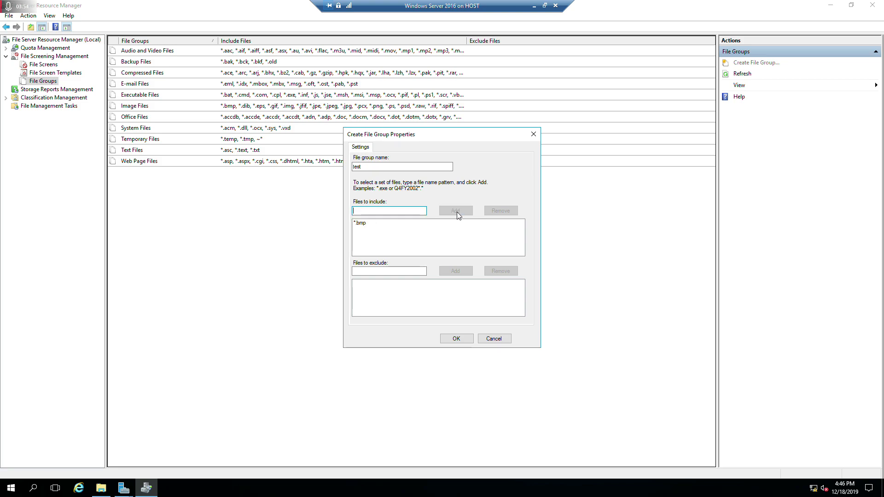
Step: Add *.txt to the files to exclude for the new file group
{"action": "left_click", "coordinate": [409, 272]}
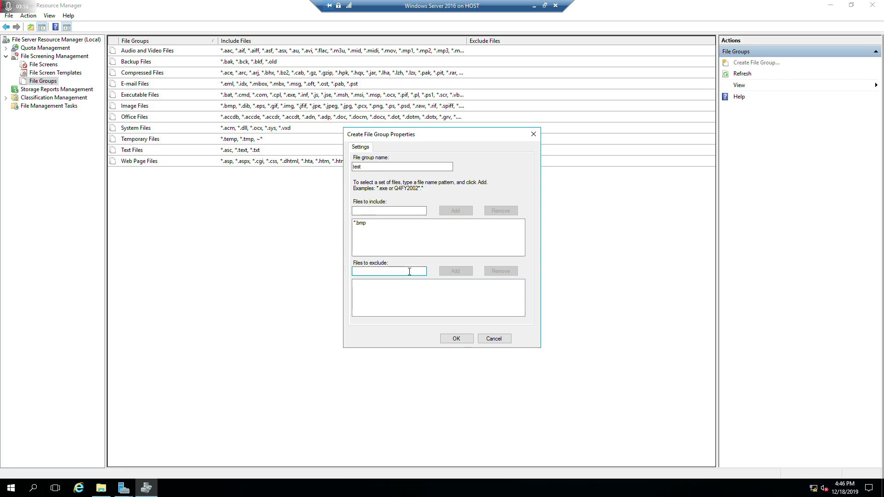
{"action": "type", "text": "*.txt"}
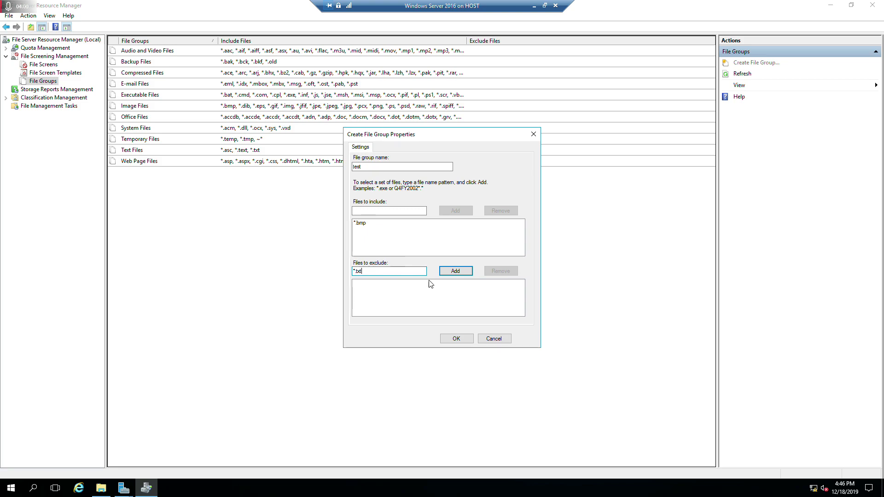
{"action": "left_click", "coordinate": [455, 272]}
Step: Switch to File Explorer and view the properties of New Bitmap Image to check its file extension
{"action": "left_click", "coordinate": [100, 488]}
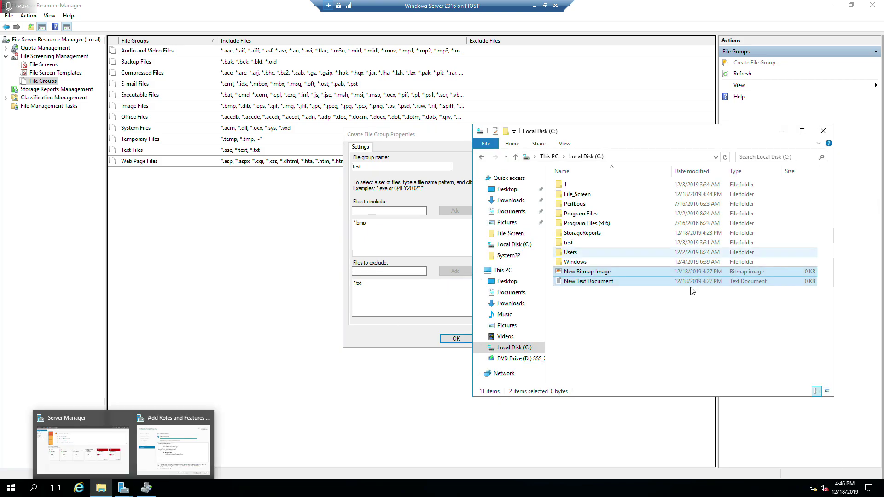
{"action": "left_click", "coordinate": [664, 273]}
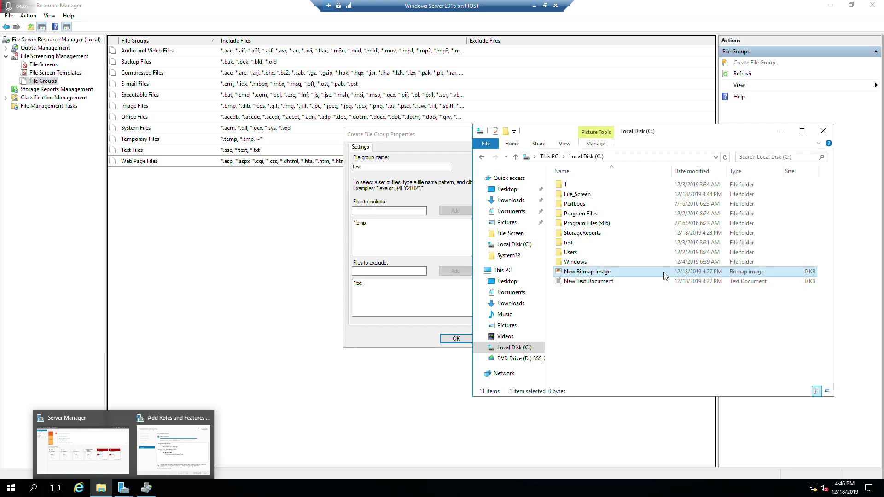
{"action": "right_click", "coordinate": [664, 276]}
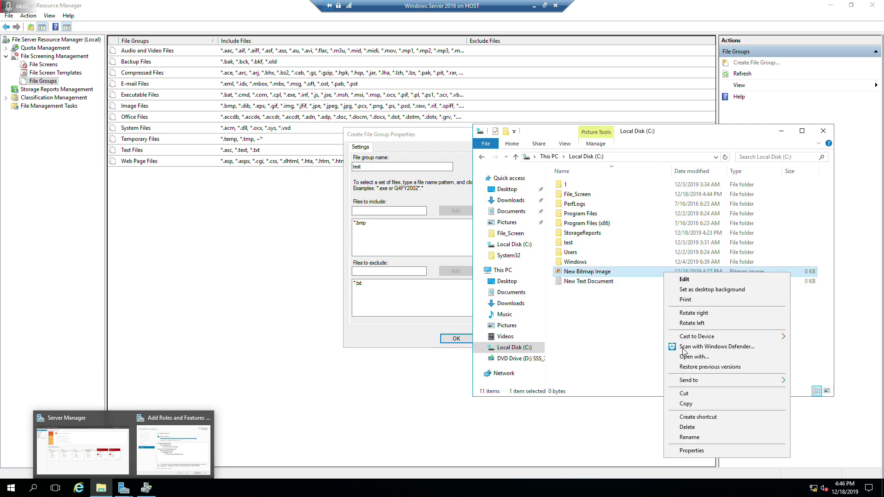
{"action": "left_click", "coordinate": [709, 454]}
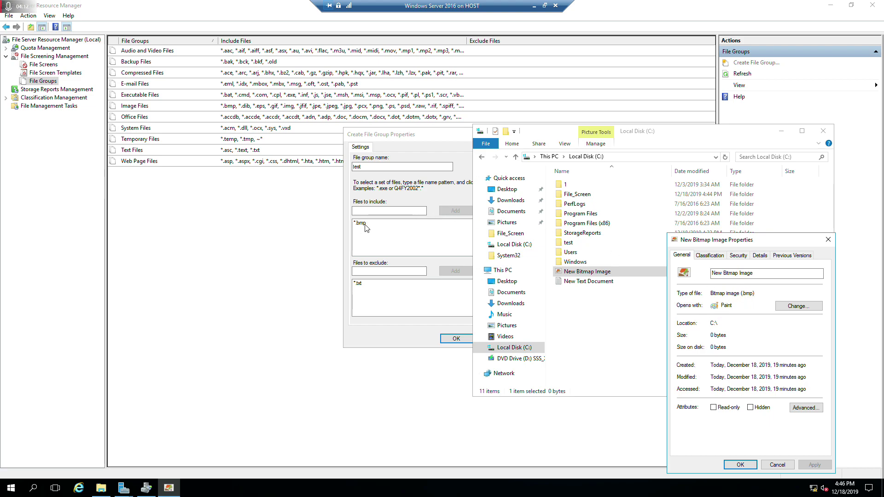
Step: View the properties of New Text Document to check its file extension, and reselect New Bitmap Image
{"action": "left_click", "coordinate": [594, 281]}
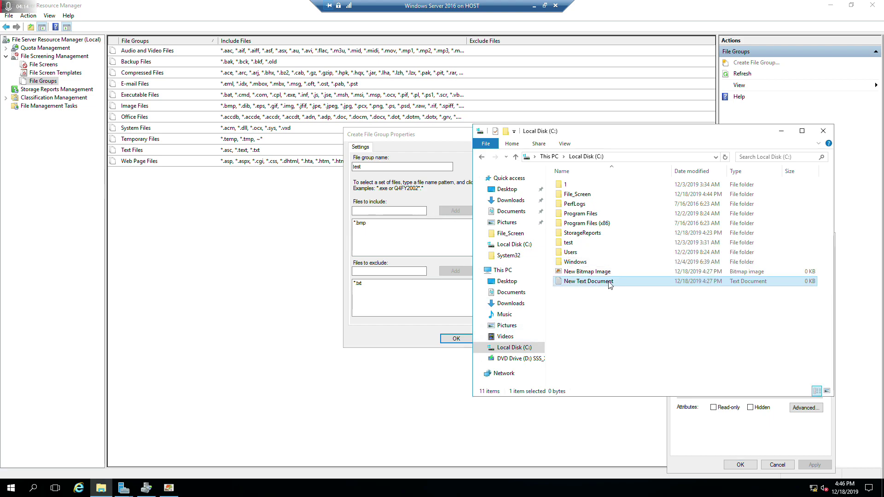
{"action": "right_click", "coordinate": [610, 282]}
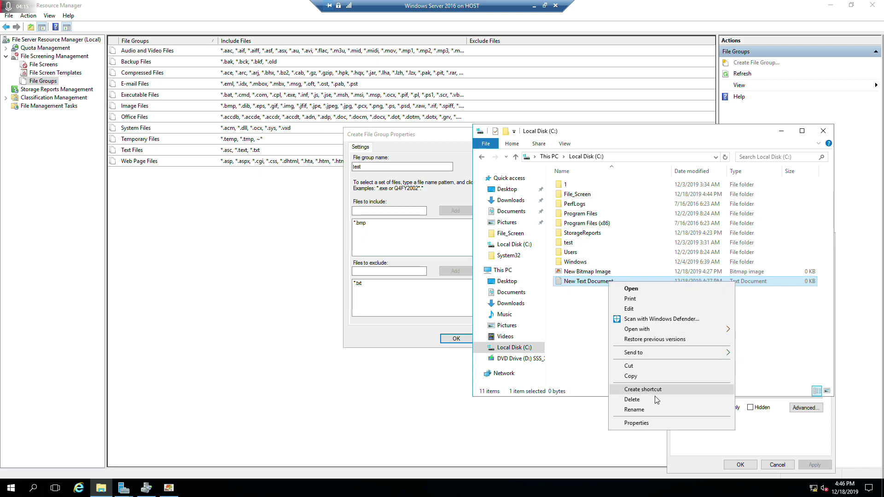
{"action": "left_click", "coordinate": [669, 422]}
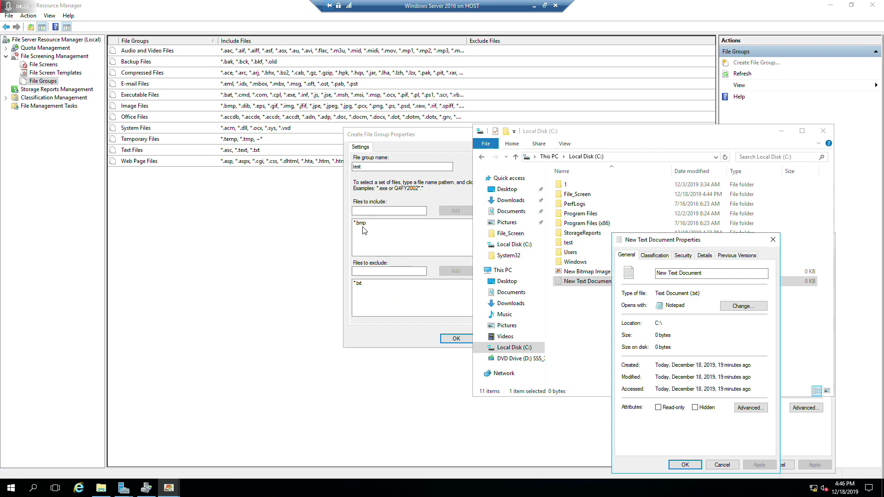
{"action": "left_click", "coordinate": [584, 274]}
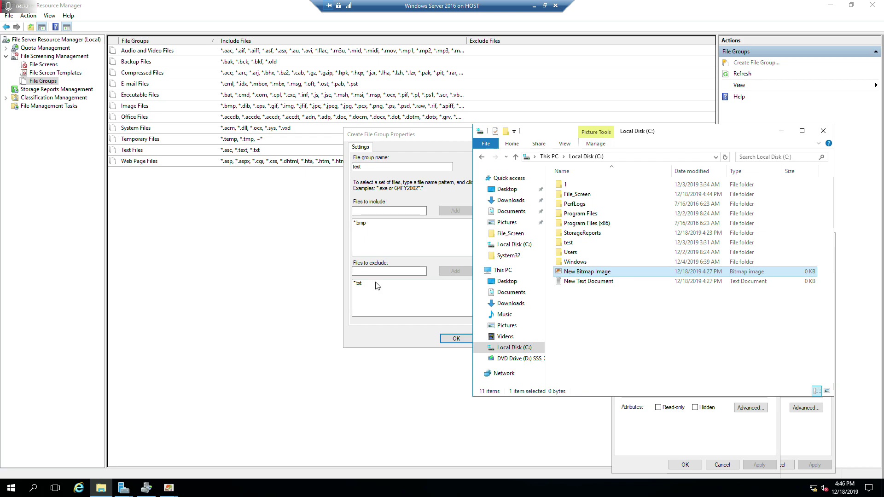
Step: Return to the file group properties, create the test file group, and select it in the File Groups list
{"action": "left_click", "coordinate": [426, 313]}
{"action": "left_click", "coordinate": [454, 338]}
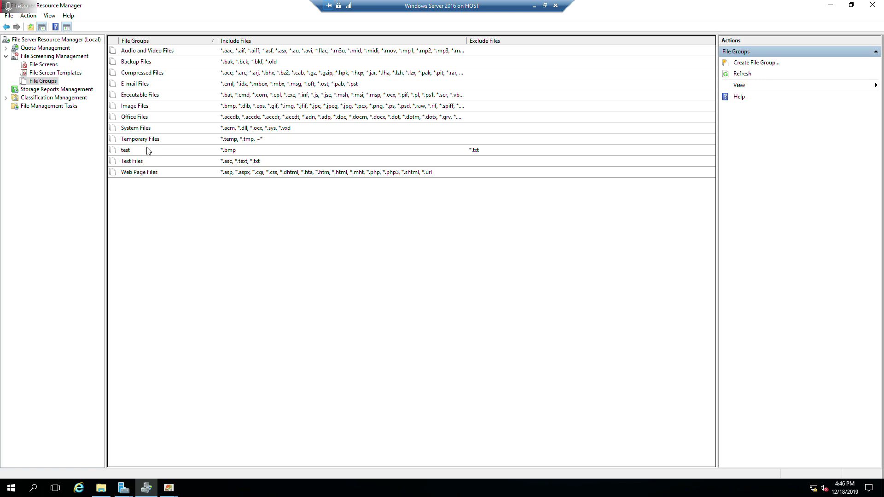
{"action": "left_click", "coordinate": [230, 150]}
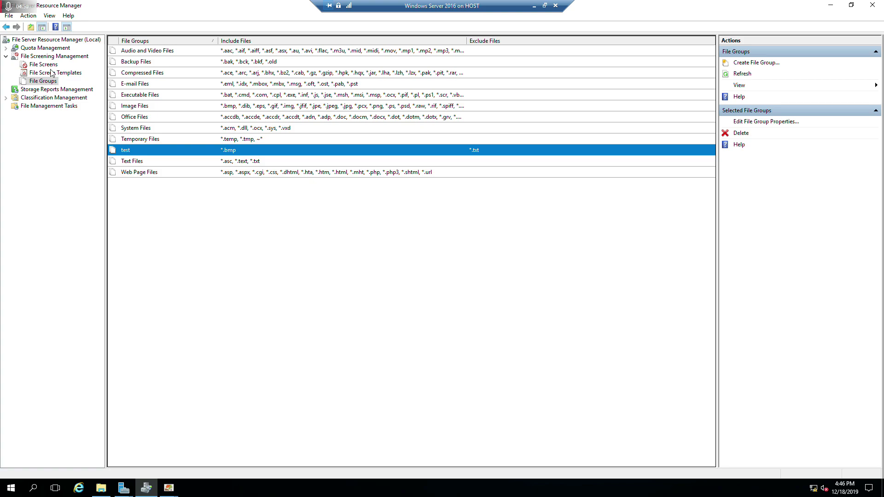
Step: Start a new file screen under File Screens and set its path to C:\File_Screen
{"action": "left_click", "coordinate": [47, 65]}
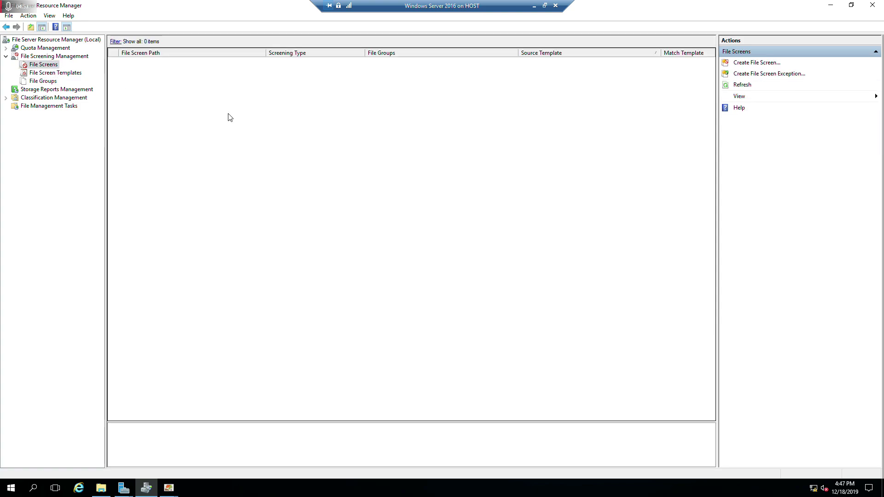
{"action": "right_click", "coordinate": [277, 128]}
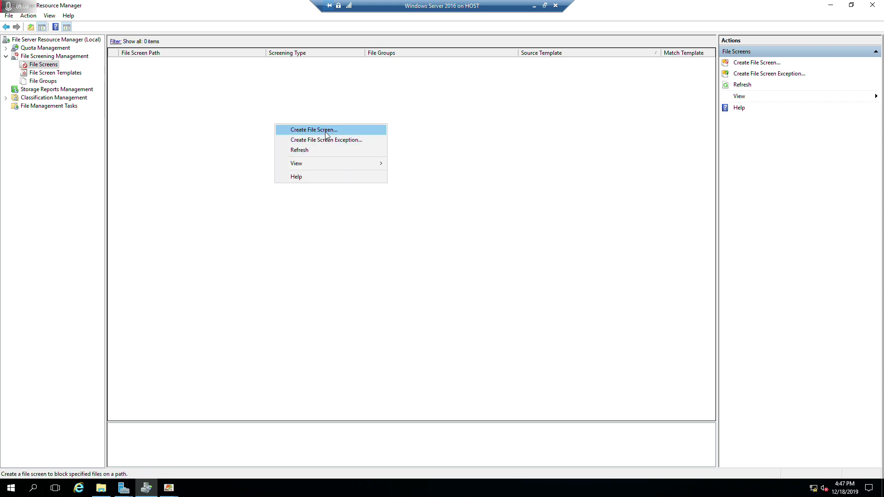
{"action": "left_click", "coordinate": [472, 167]}
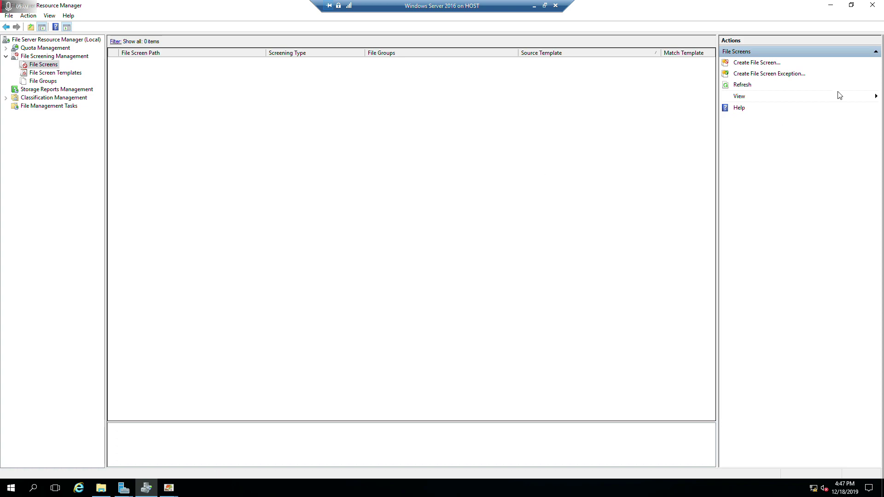
{"action": "left_click", "coordinate": [753, 66]}
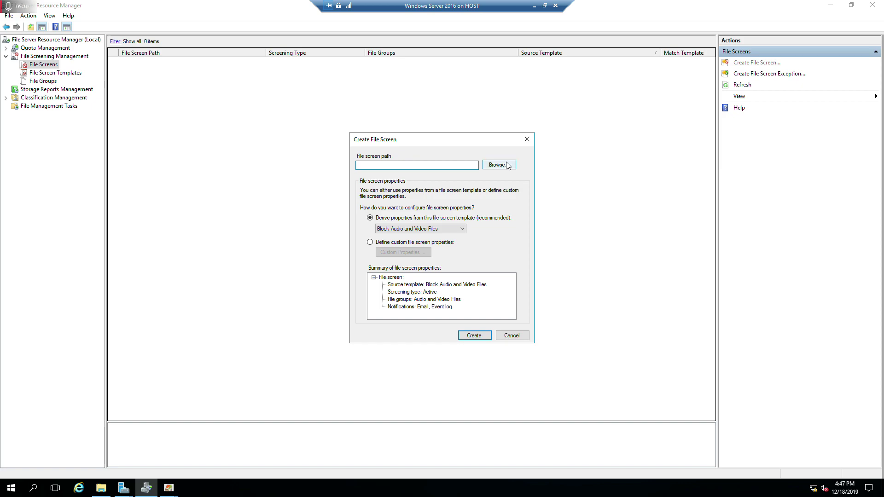
{"action": "left_click", "coordinate": [510, 166]}
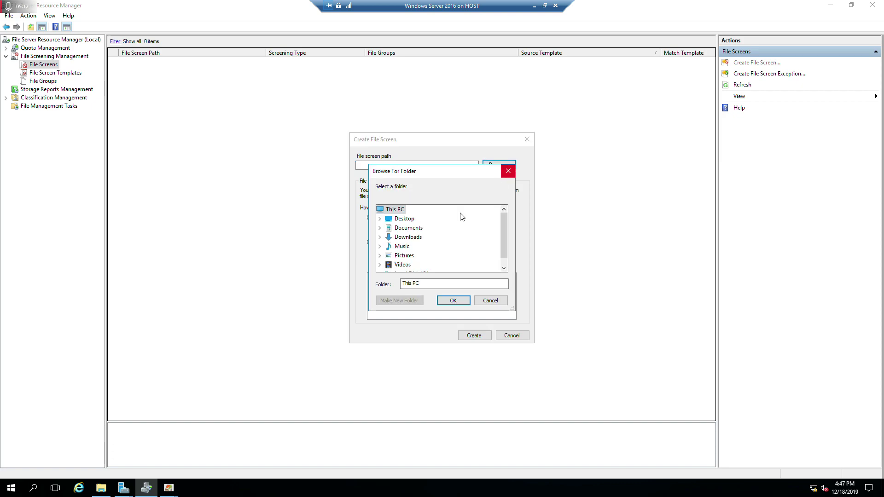
{"action": "double_click", "coordinate": [407, 272]}
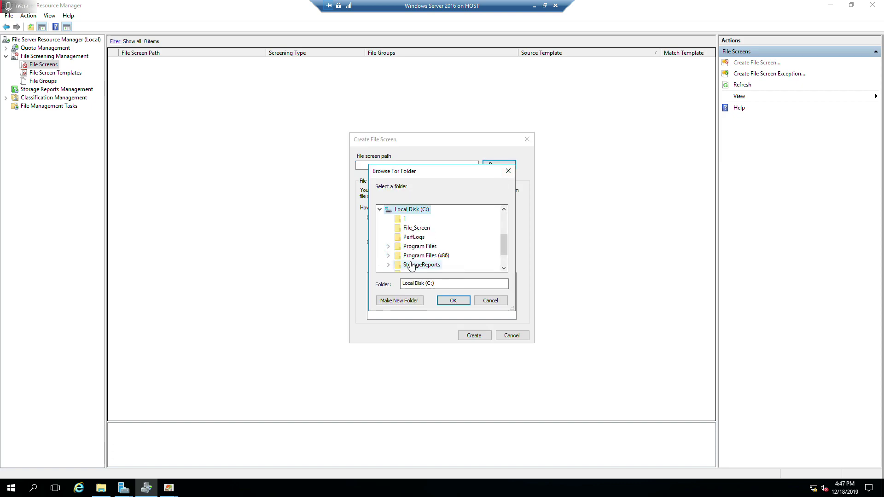
{"action": "left_click", "coordinate": [417, 228]}
{"action": "left_click", "coordinate": [453, 302]}
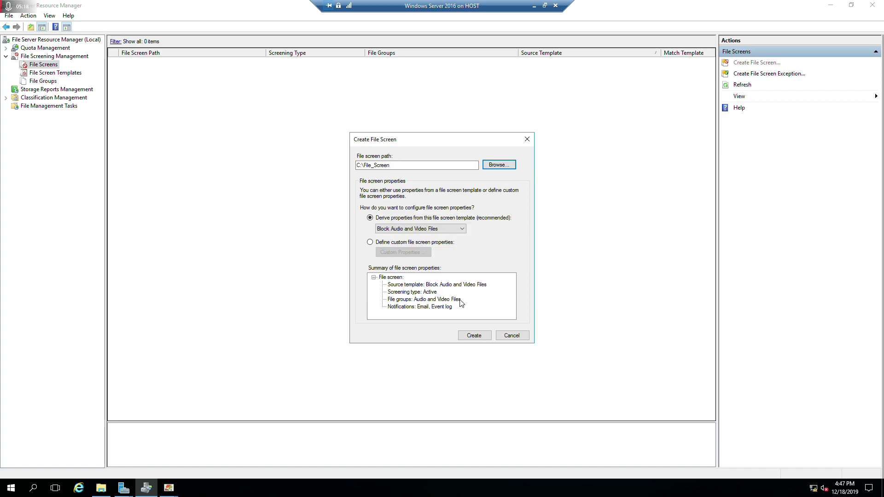
Step: Define custom properties for the file screen, using active screening and blocking the test file group
{"action": "left_click", "coordinate": [371, 243]}
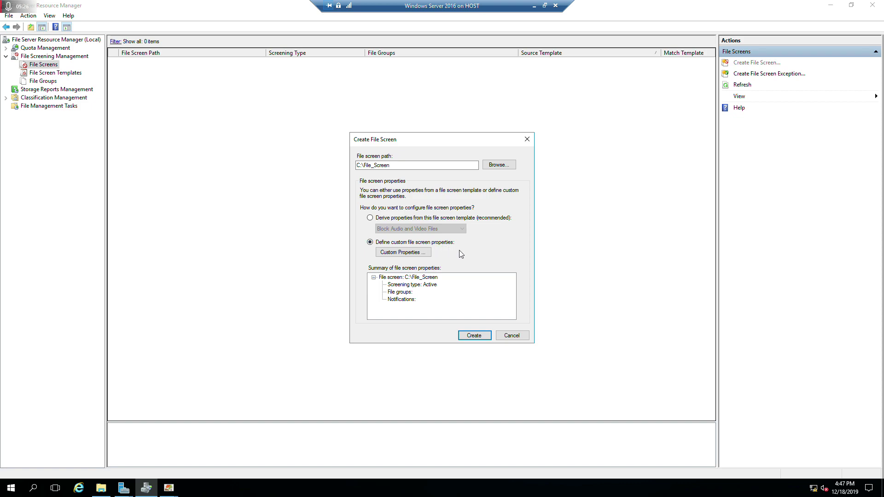
{"action": "left_click", "coordinate": [415, 254]}
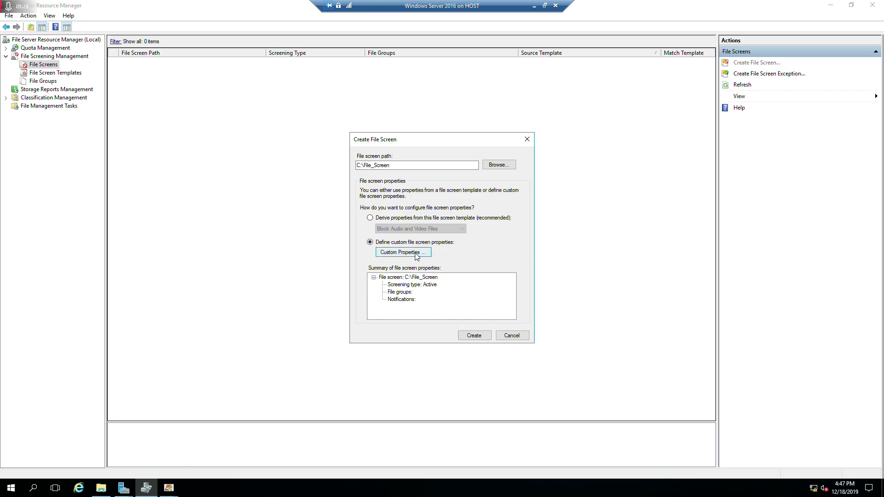
{"action": "left_click_drag", "start_coordinate": [486, 107], "coordinate": [679, 109]}
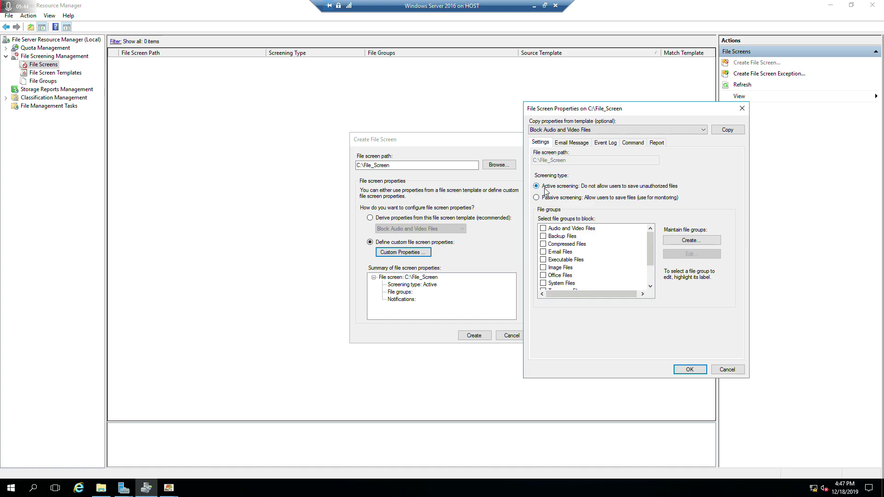
{"action": "left_click", "coordinate": [566, 201]}
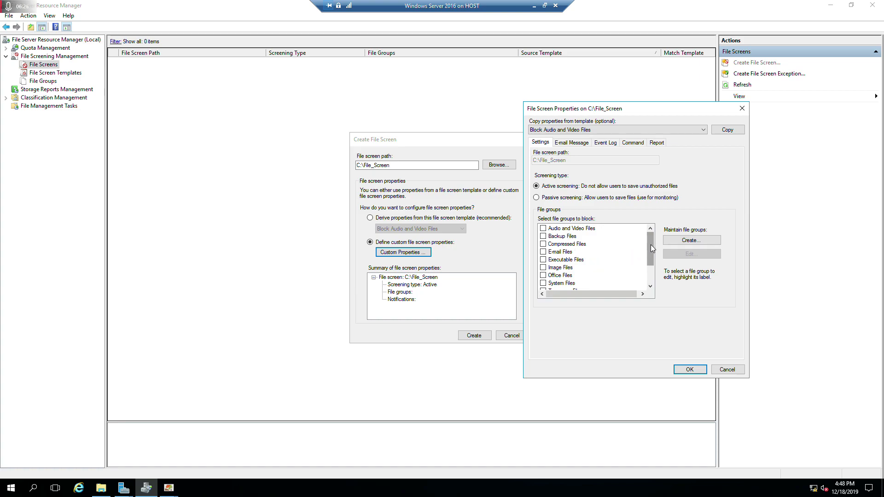
{"action": "left_click_drag", "start_coordinate": [651, 245], "coordinate": [648, 267]}
{"action": "left_click", "coordinate": [548, 268]}
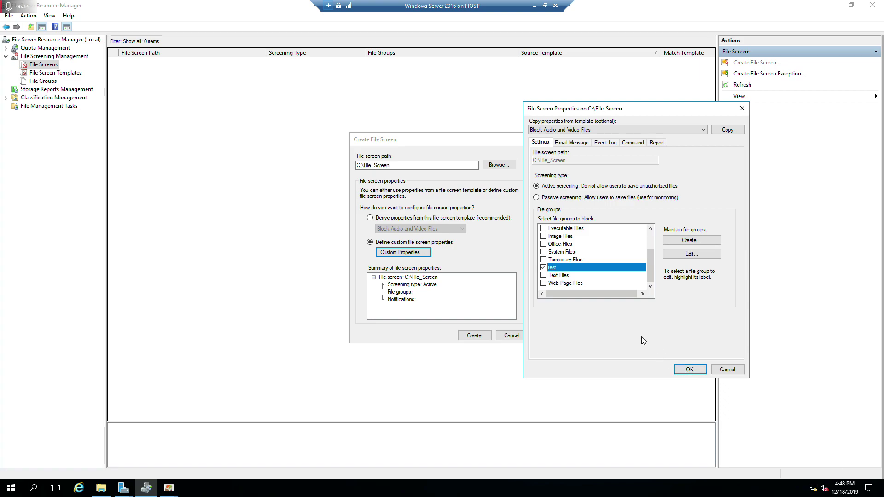
{"action": "left_click", "coordinate": [693, 370]}
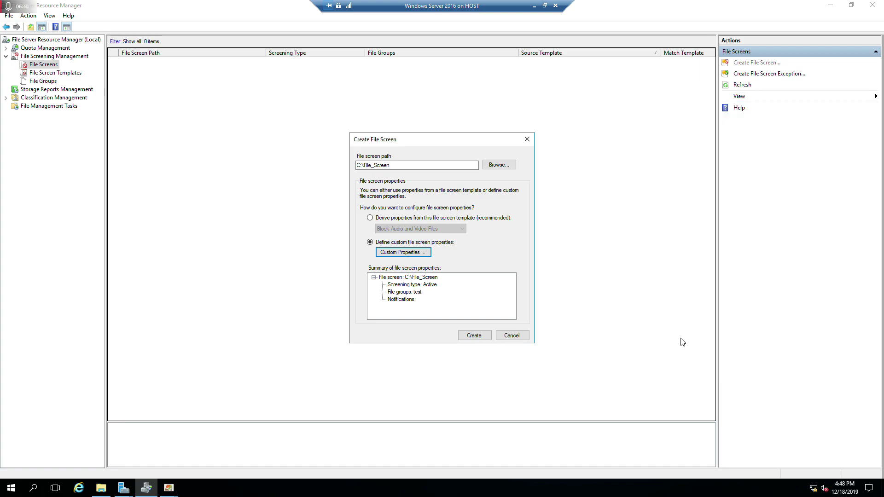
Step: Create the file screen with its custom properties saved as a template named test1, and select it in the list
{"action": "left_click", "coordinate": [473, 336]}
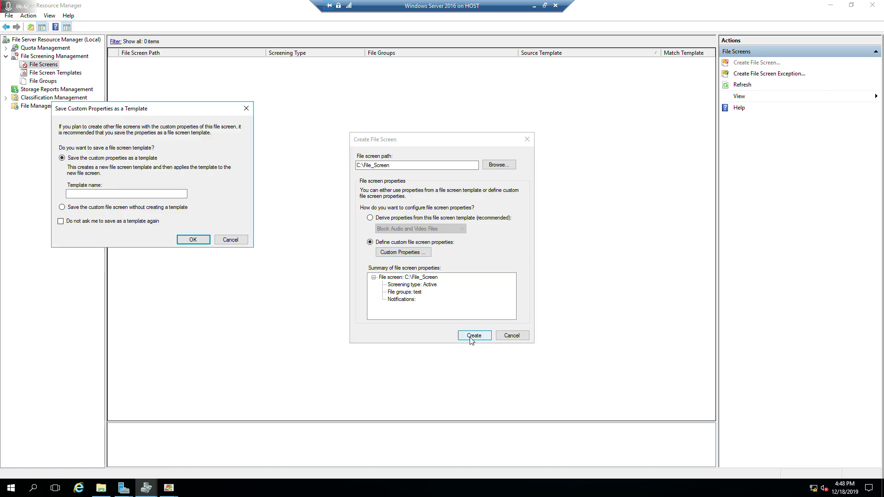
{"action": "left_click", "coordinate": [160, 197]}
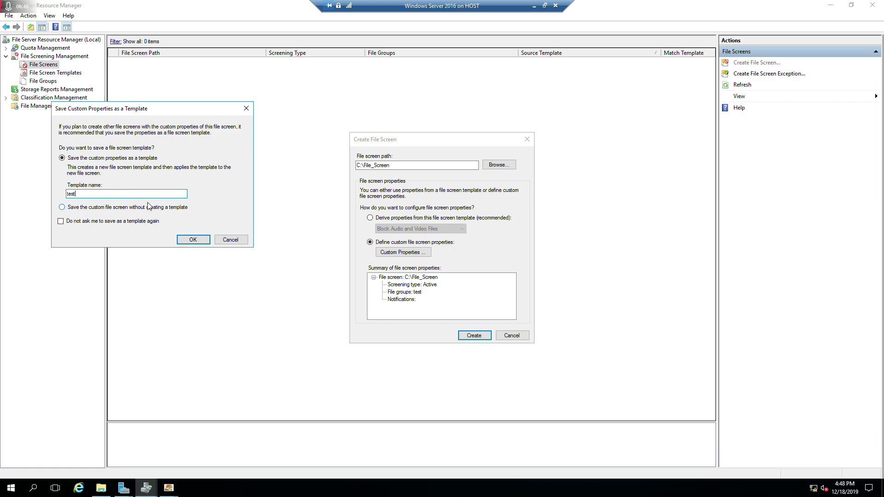
{"action": "left_click", "coordinate": [194, 240]}
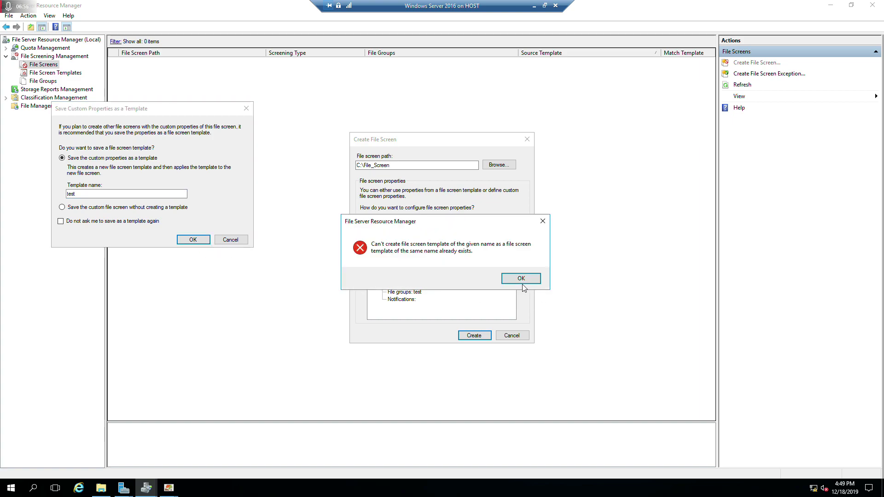
{"action": "left_click", "coordinate": [524, 280]}
{"action": "left_click", "coordinate": [76, 194]}
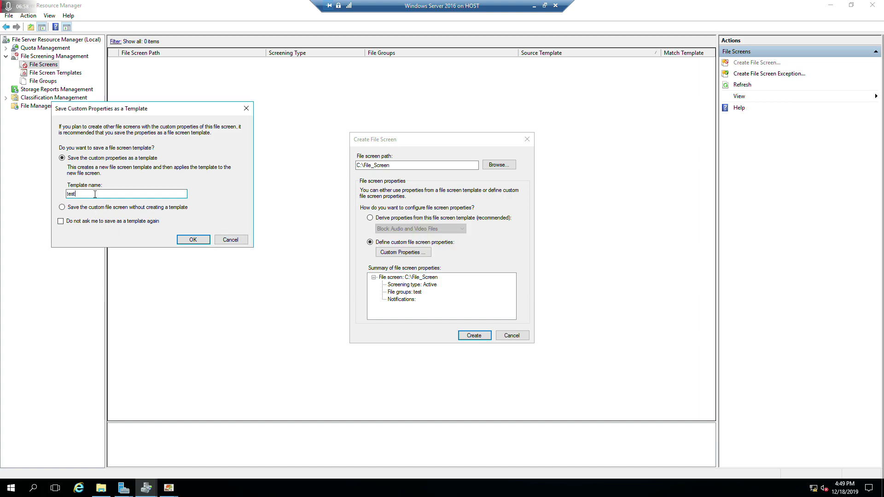
{"action": "left_click", "coordinate": [201, 239]}
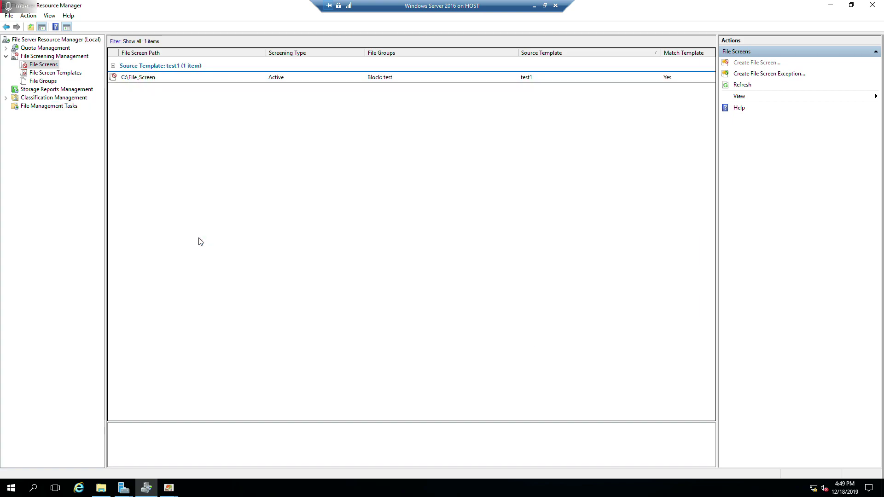
{"action": "left_click", "coordinate": [150, 81]}
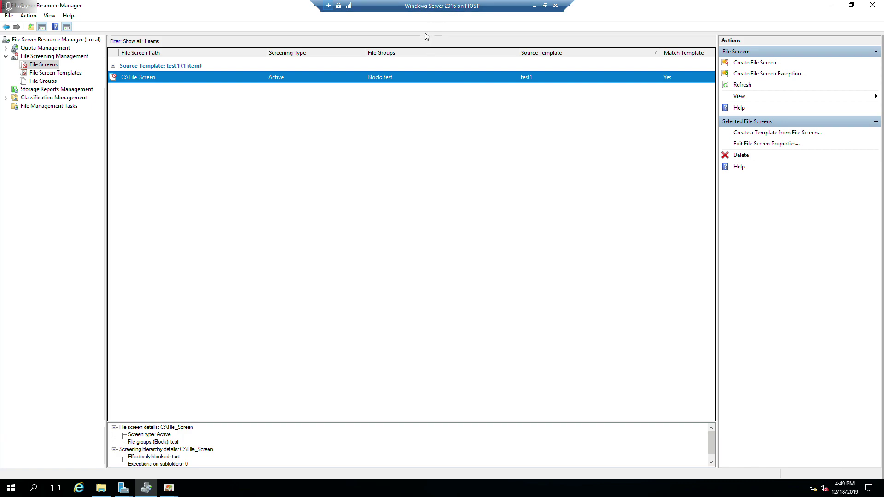
Step: Switch to File Explorer and move New Text Document from Local Disk (C:) into the File_Screen folder
{"action": "left_click", "coordinate": [101, 490]}
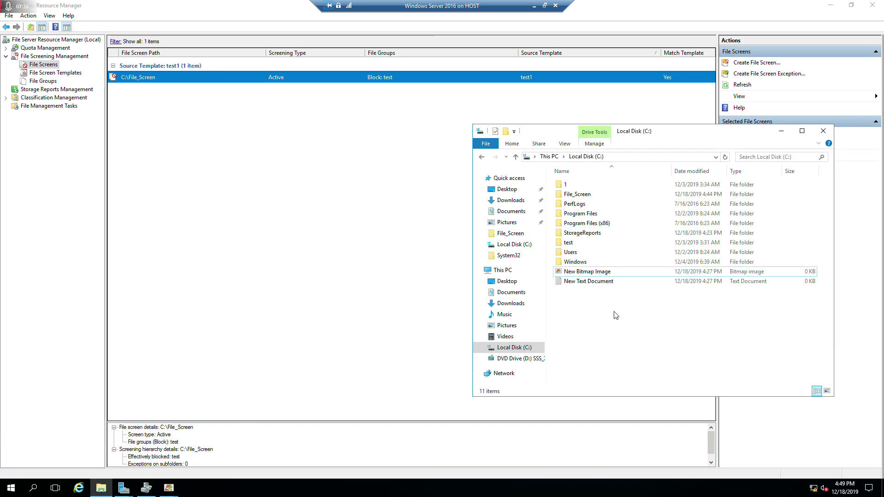
{"action": "left_click", "coordinate": [614, 282]}
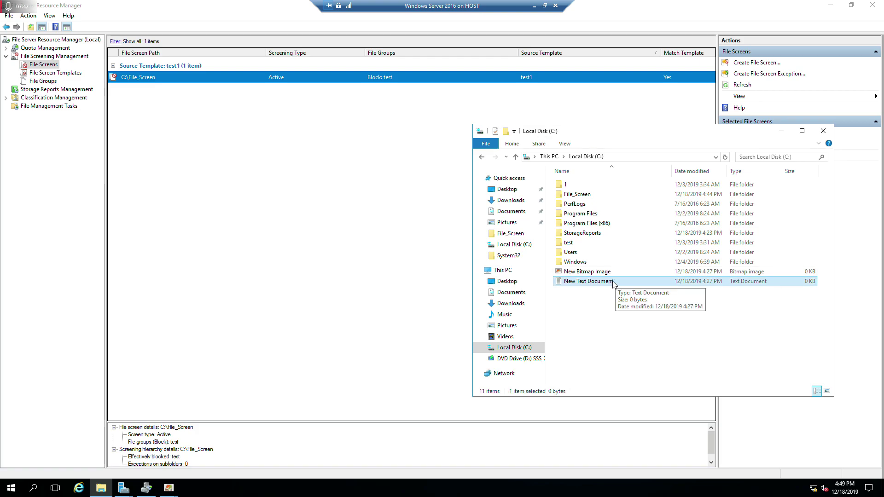
{"action": "left_click_drag", "start_coordinate": [613, 281], "coordinate": [601, 194]}
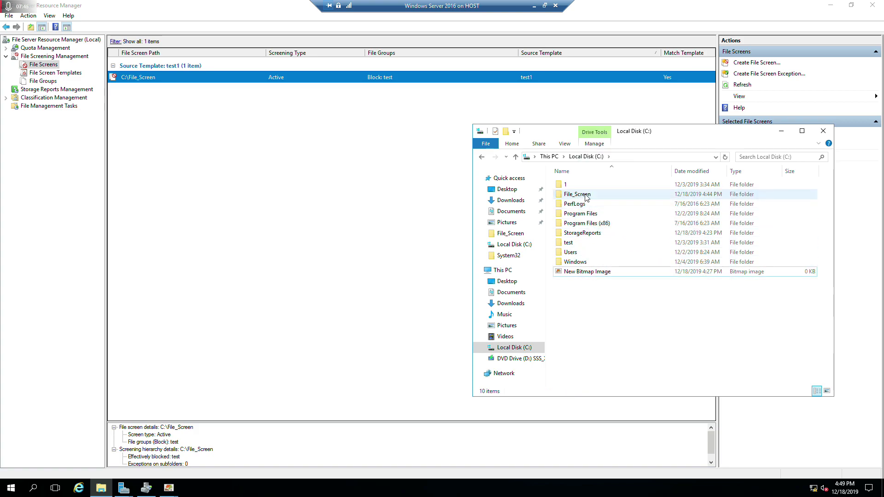
Step: Try to move New Bitmap Image into the File_Screen folder, and retry the move once
{"action": "left_click", "coordinate": [608, 273]}
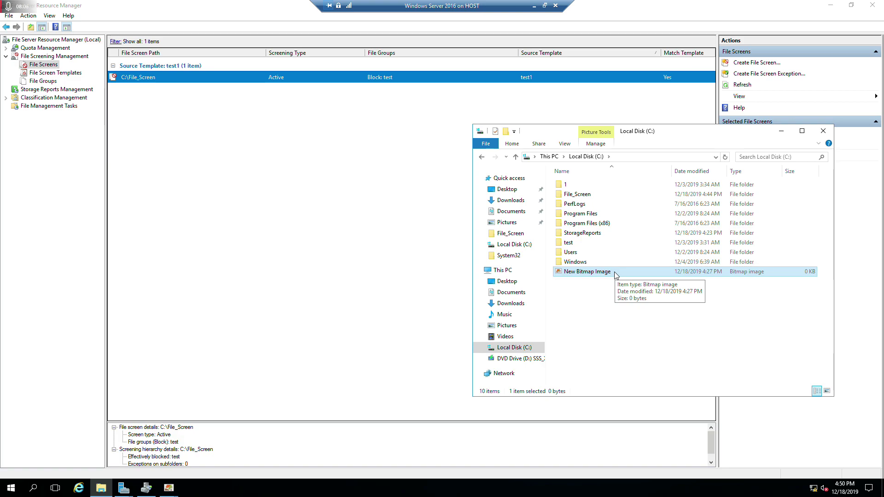
{"action": "left_click_drag", "start_coordinate": [615, 274], "coordinate": [612, 194]}
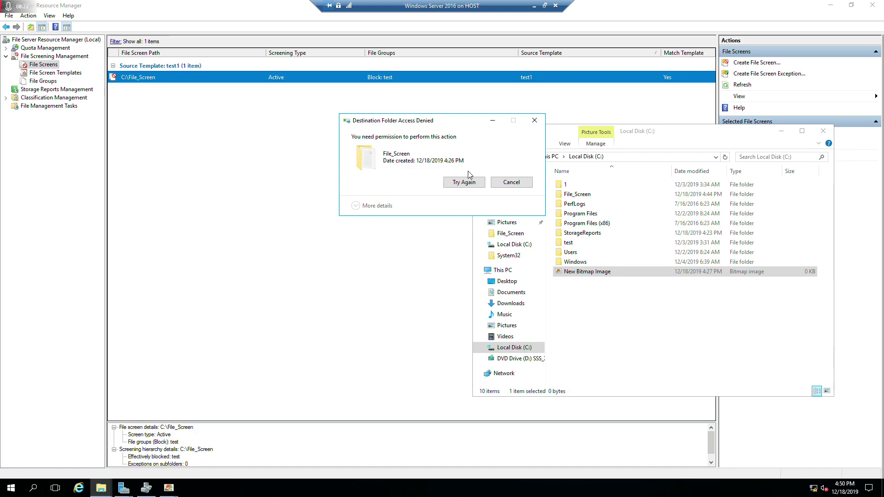
{"action": "left_click", "coordinate": [475, 184]}
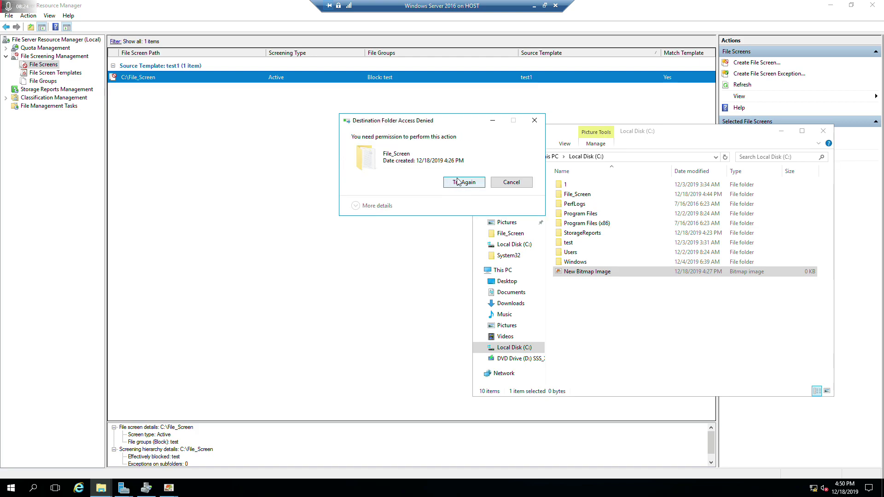